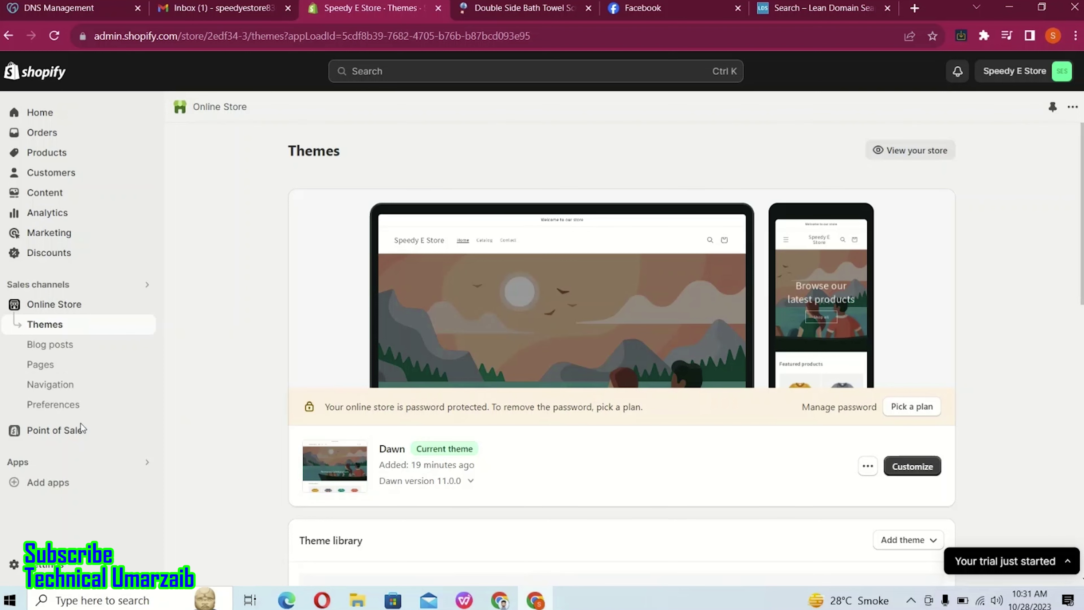
Step: Open the Footer menu for editing in the online store's navigation settings
{"action": "left_click", "coordinate": [54, 370]}
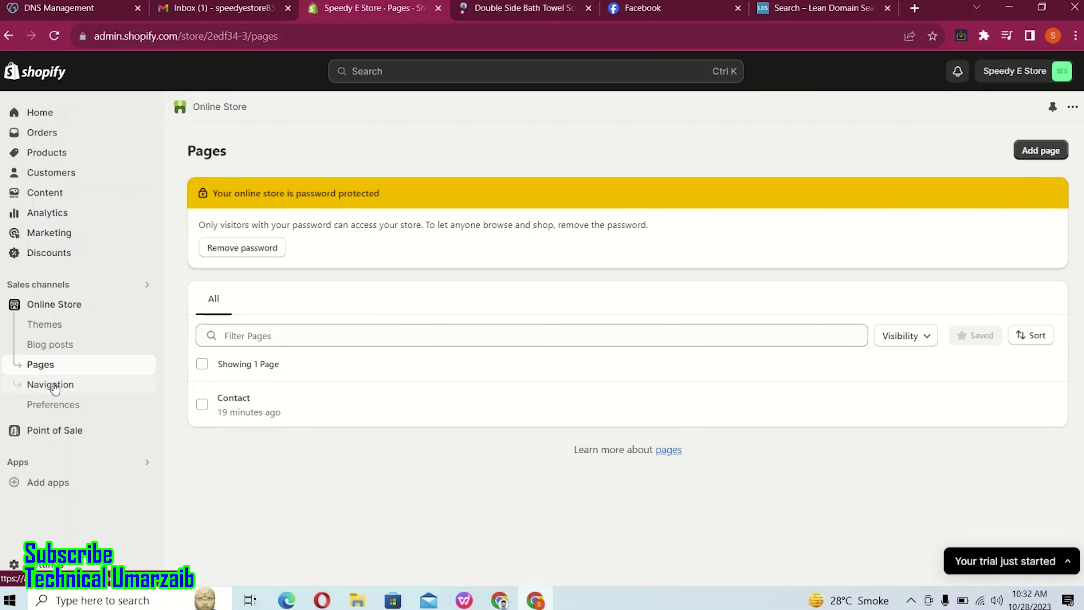
{"action": "left_click", "coordinate": [55, 387]}
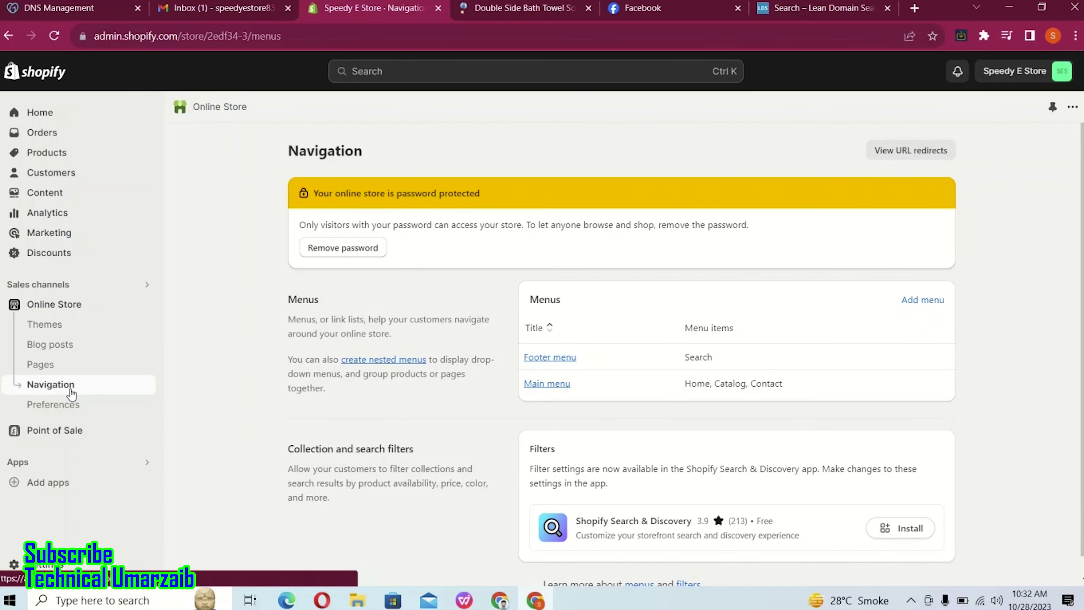
{"action": "left_click", "coordinate": [552, 358]}
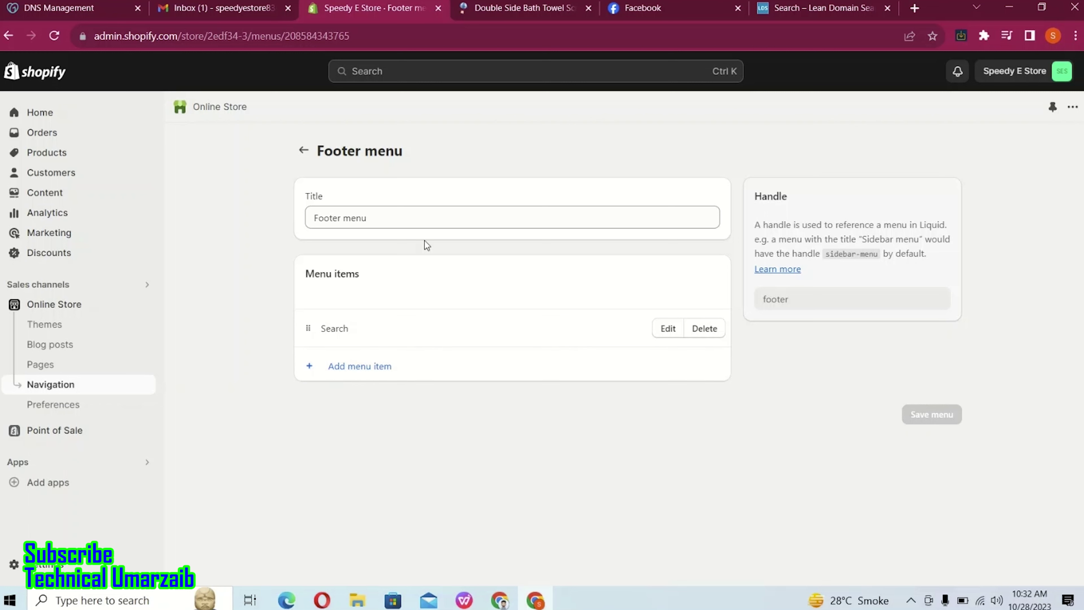
{"action": "left_click", "coordinate": [386, 217]}
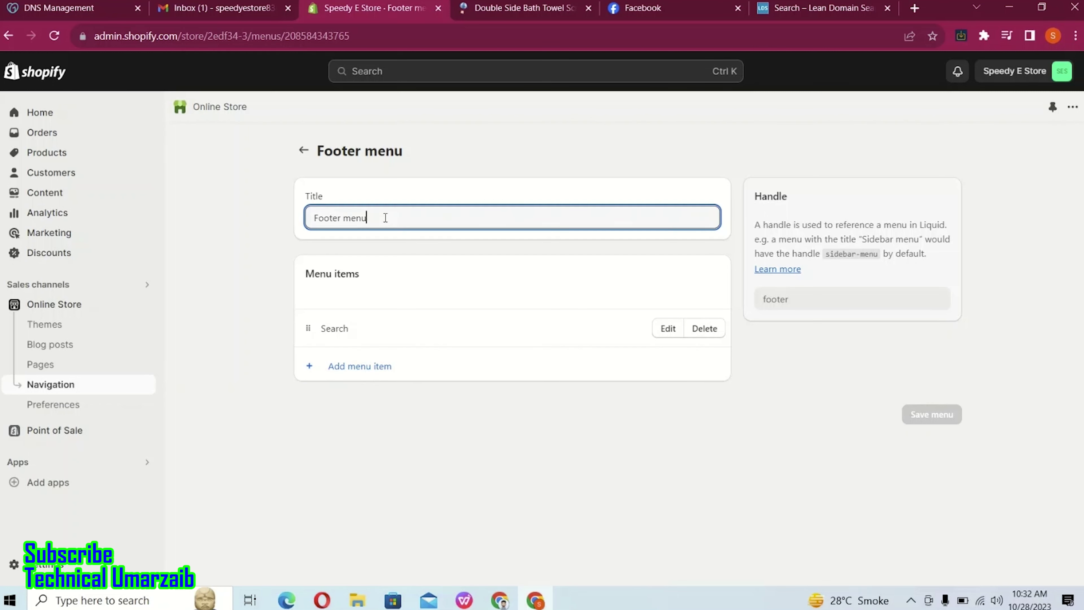
Step: Add a footer menu item that links to the Contact Information policy
{"action": "left_click", "coordinate": [373, 366]}
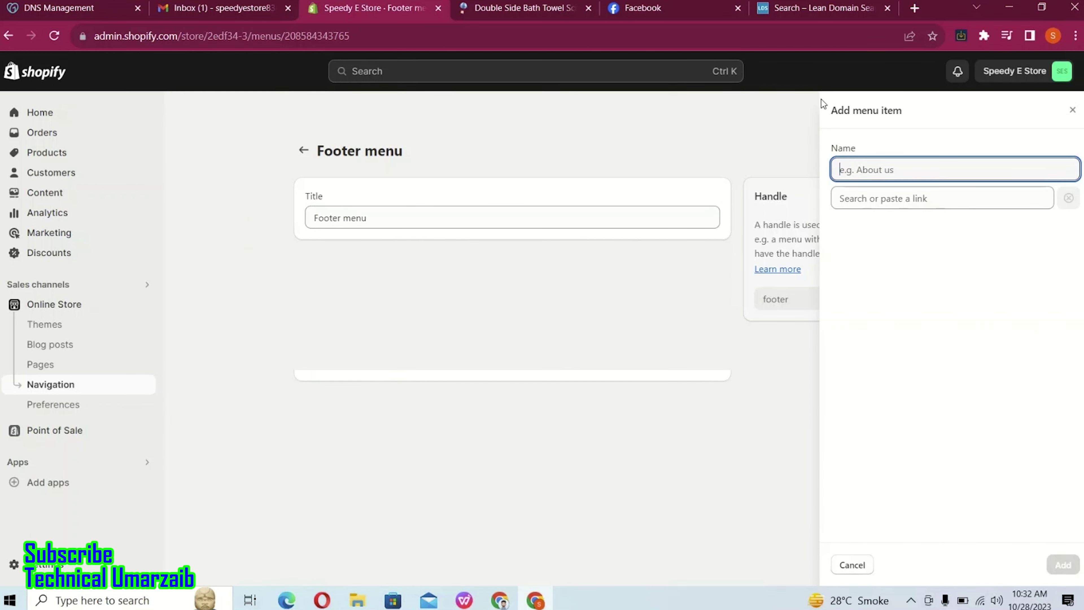
{"action": "left_click", "coordinate": [952, 198]}
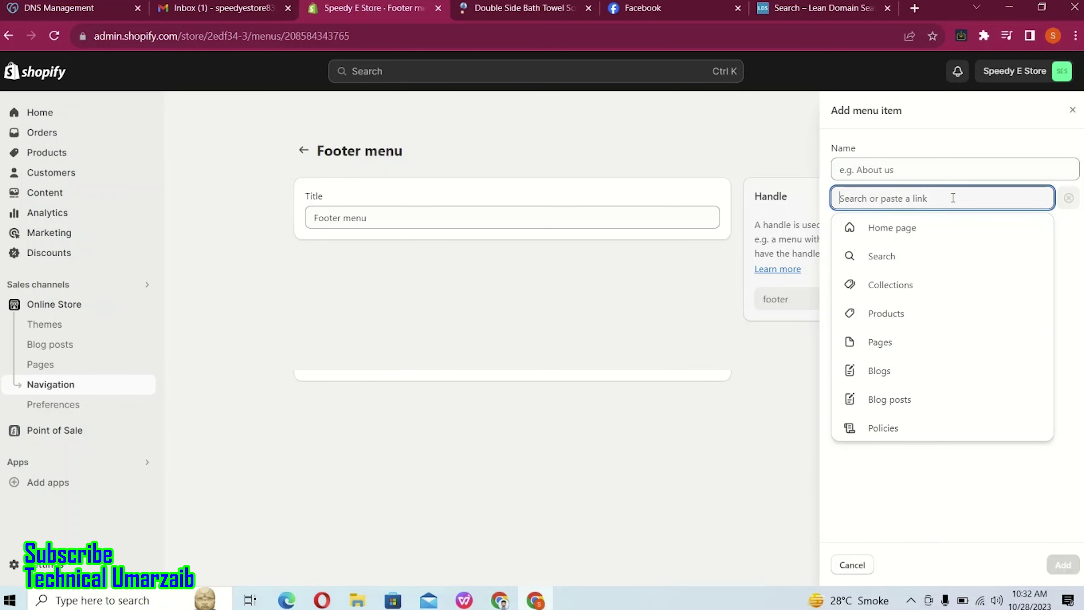
{"action": "left_click", "coordinate": [886, 433]}
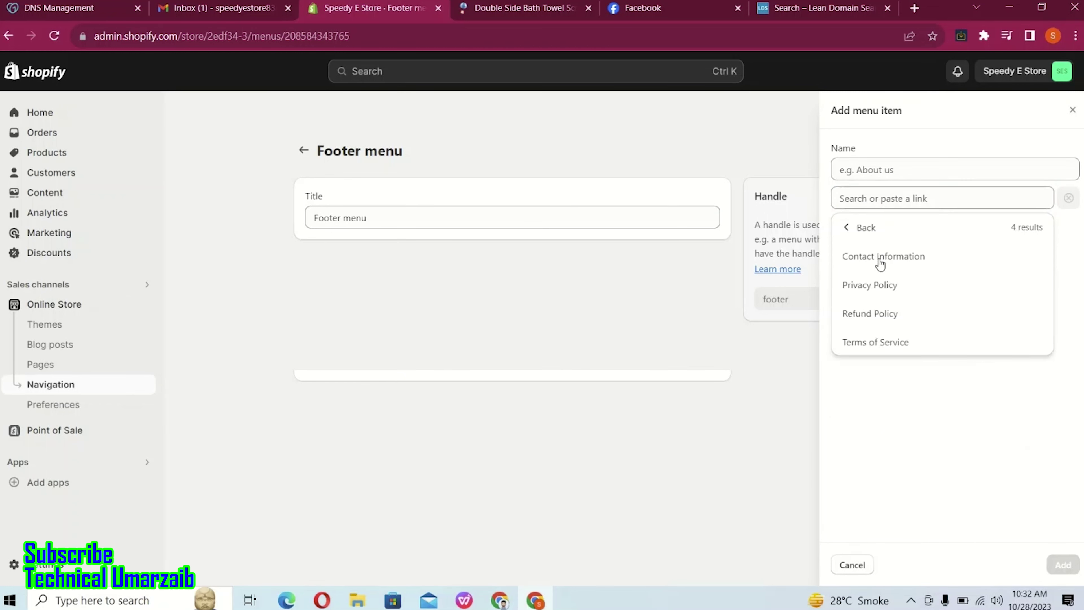
{"action": "left_click", "coordinate": [878, 257]}
{"action": "left_click", "coordinate": [1062, 564]}
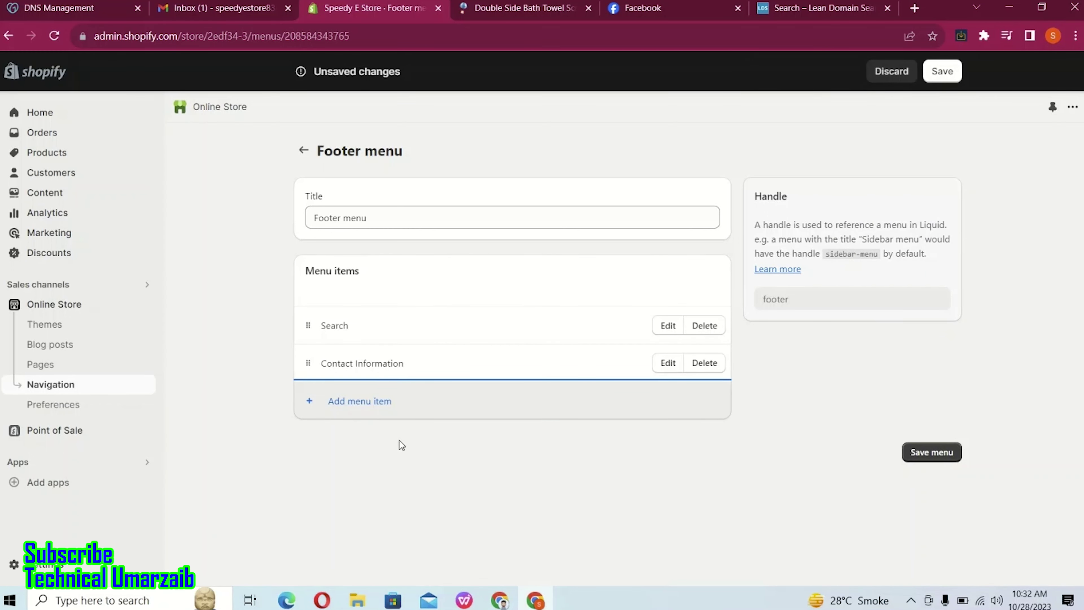
Step: Add a footer menu item that links to the Privacy Policy
{"action": "left_click", "coordinate": [359, 401]}
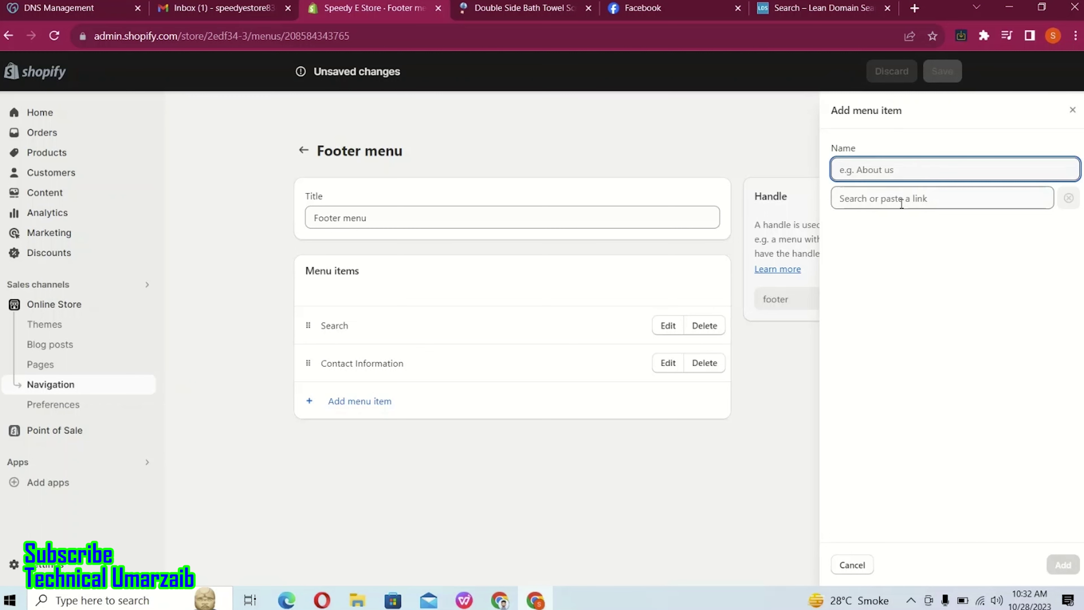
{"action": "left_click", "coordinate": [893, 198]}
{"action": "left_click", "coordinate": [883, 428]}
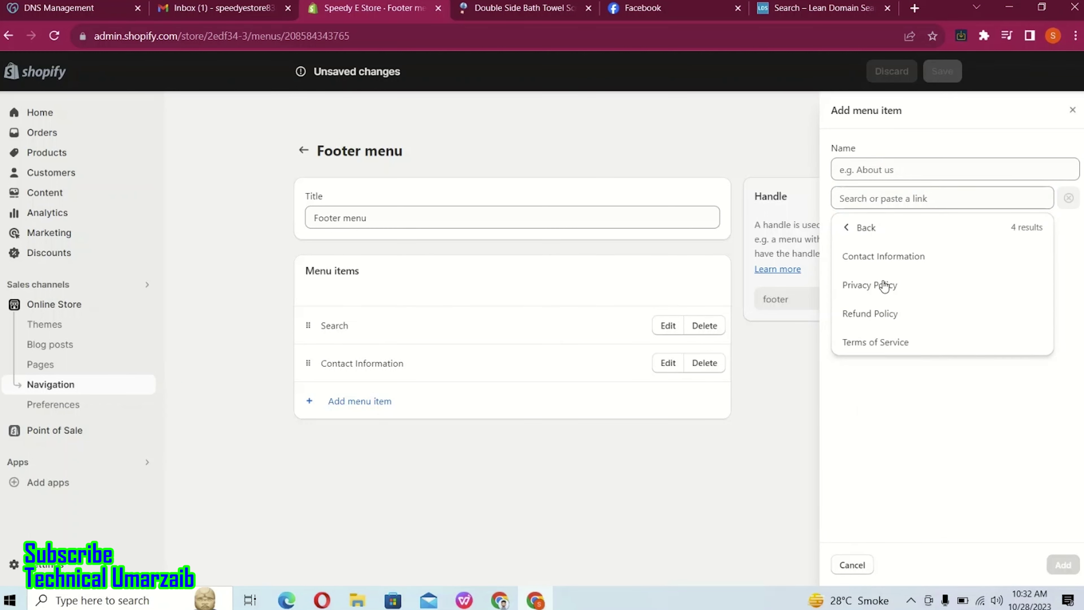
{"action": "left_click", "coordinate": [883, 285]}
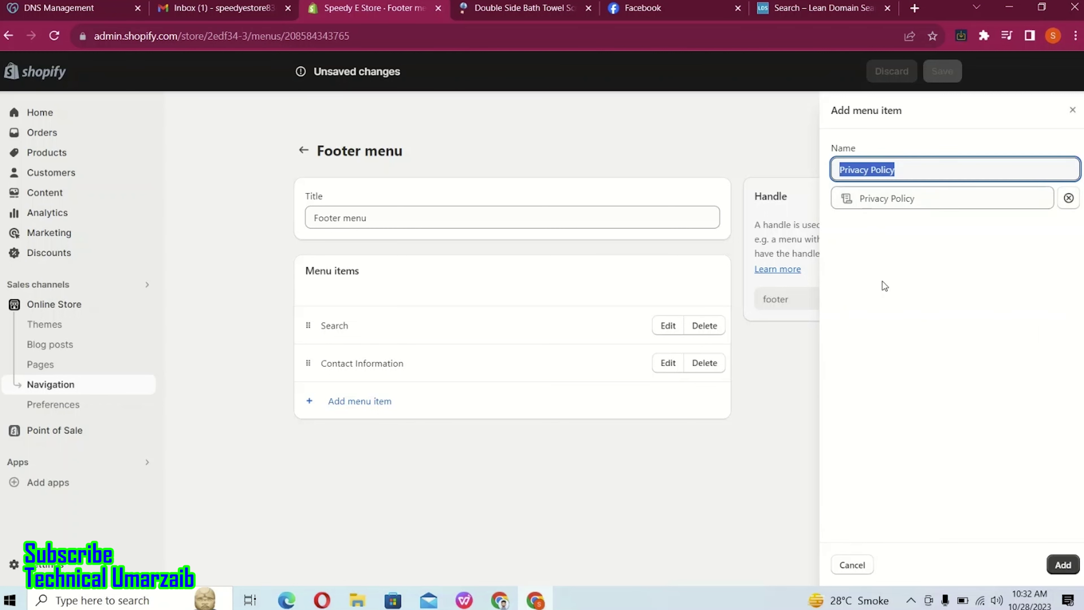
{"action": "left_click", "coordinate": [1061, 564]}
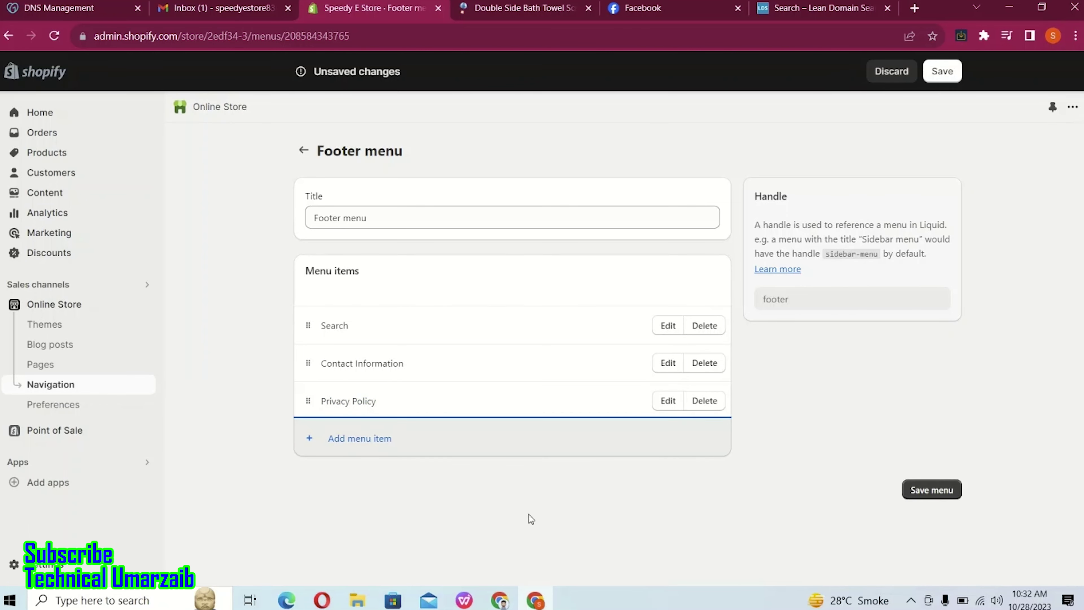
Step: Add a footer menu item that links to the Refund Policy
{"action": "left_click", "coordinate": [335, 438]}
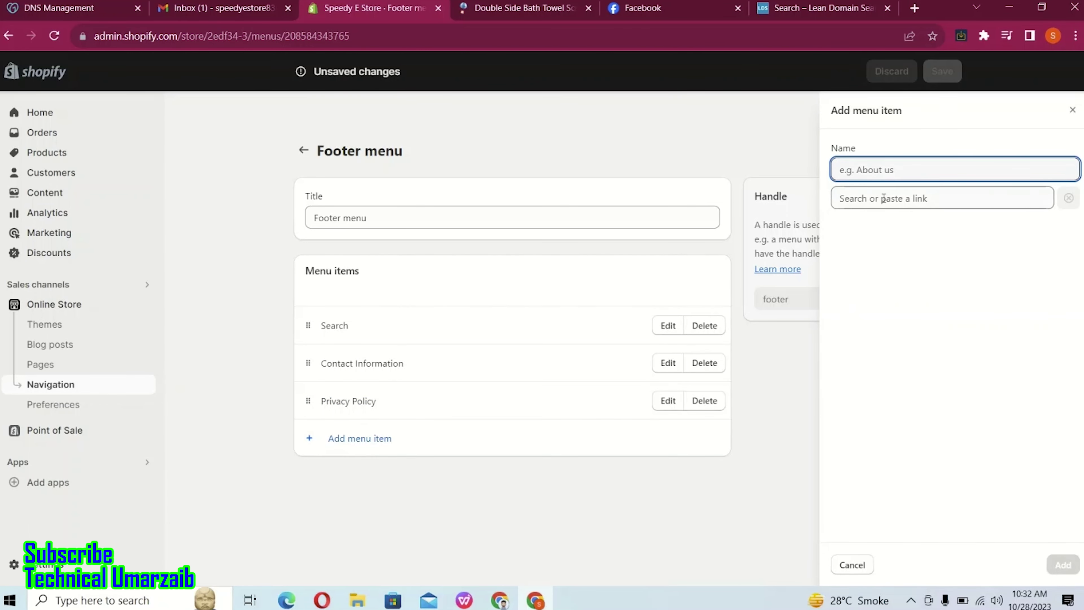
{"action": "left_click", "coordinate": [893, 197]}
{"action": "left_click", "coordinate": [883, 427]}
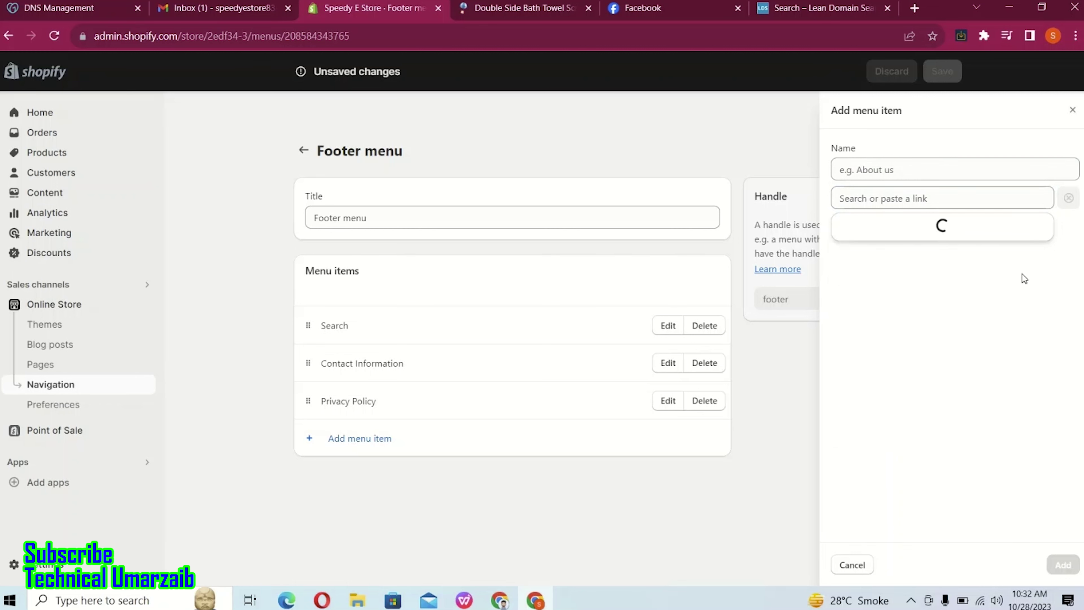
{"action": "left_click", "coordinate": [867, 315]}
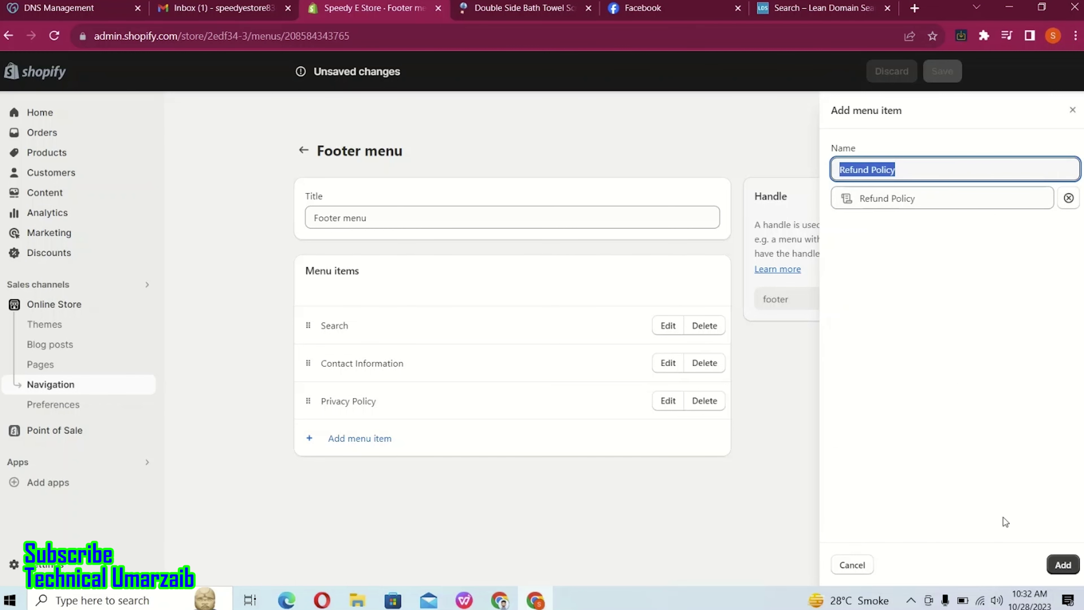
{"action": "left_click", "coordinate": [1061, 565]}
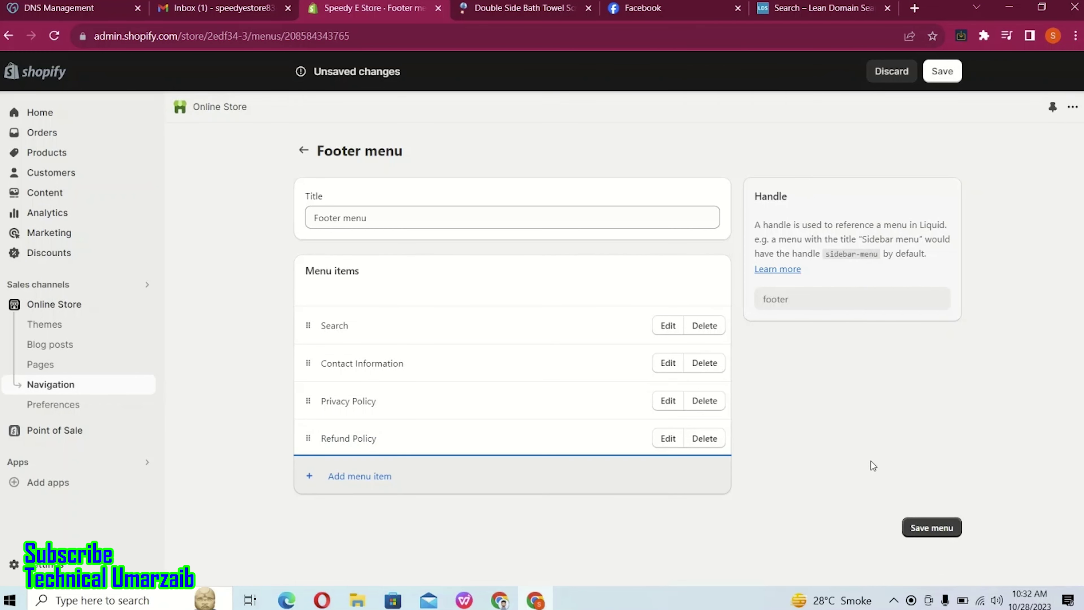
Step: Add a footer menu item that links to the Terms of Service policy and save the footer menu
{"action": "left_click", "coordinate": [363, 483]}
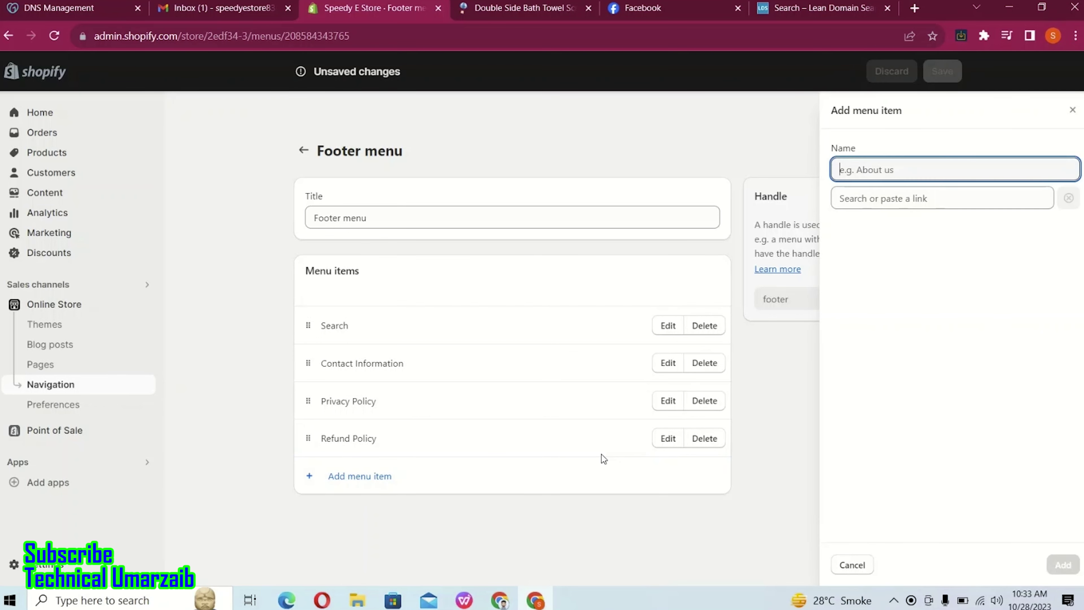
{"action": "left_click", "coordinate": [909, 196]}
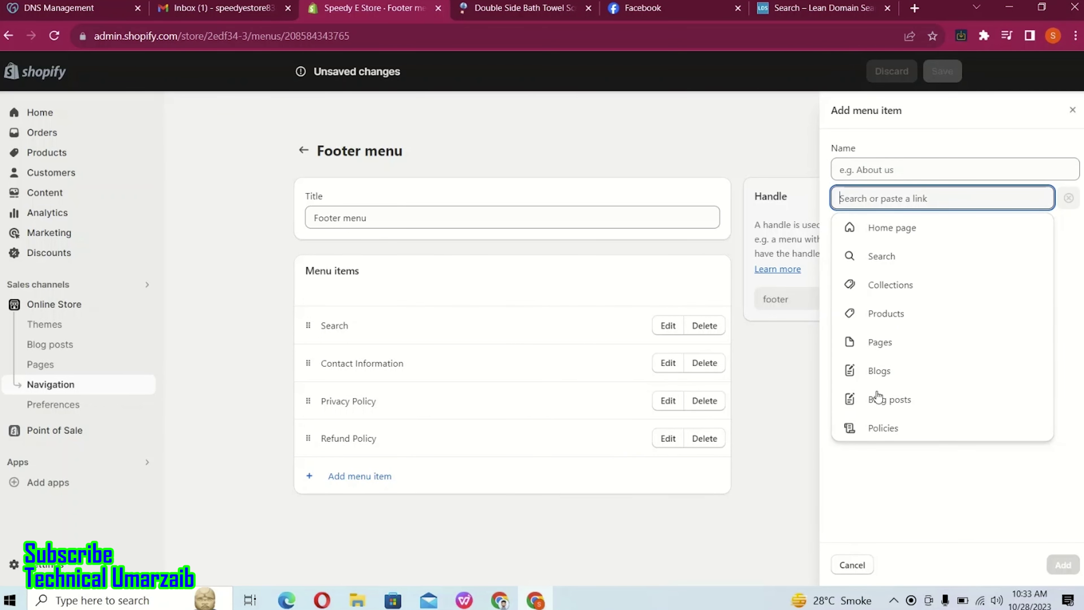
{"action": "left_click", "coordinate": [883, 429]}
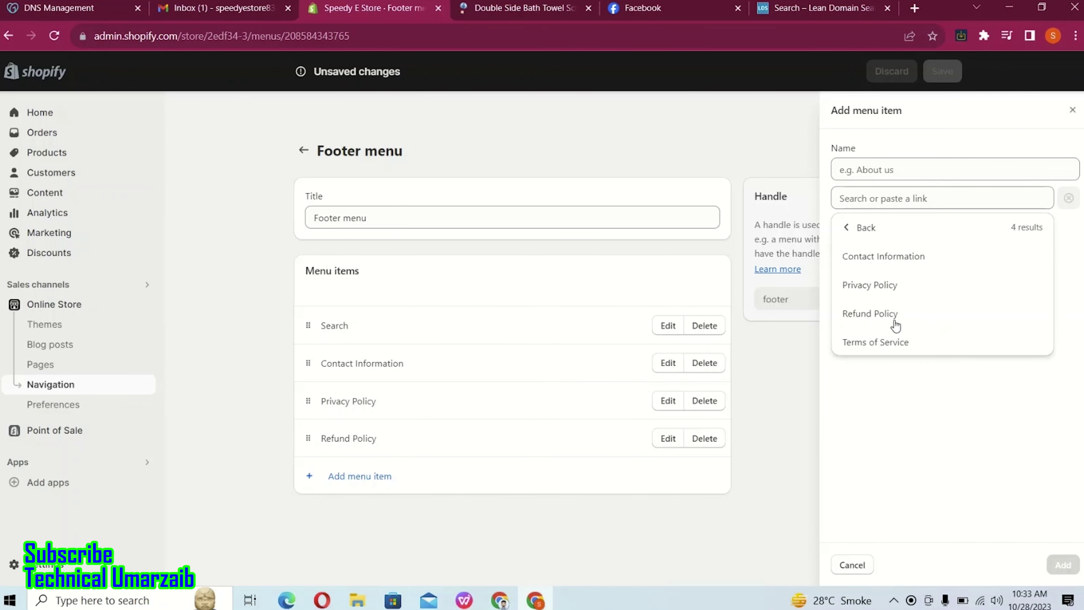
{"action": "left_click", "coordinate": [876, 342]}
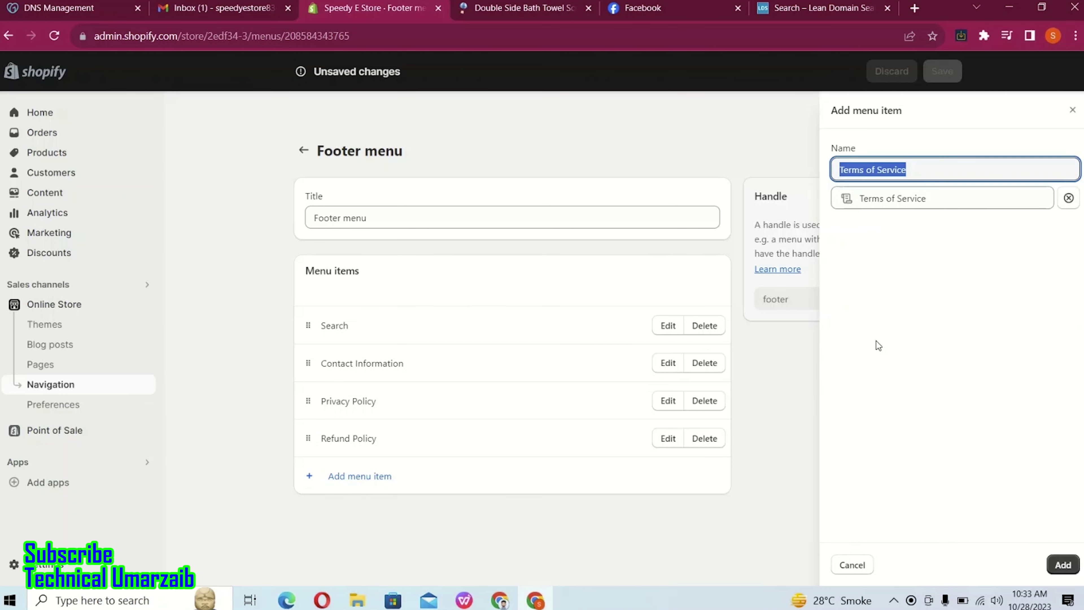
{"action": "left_click", "coordinate": [1063, 564]}
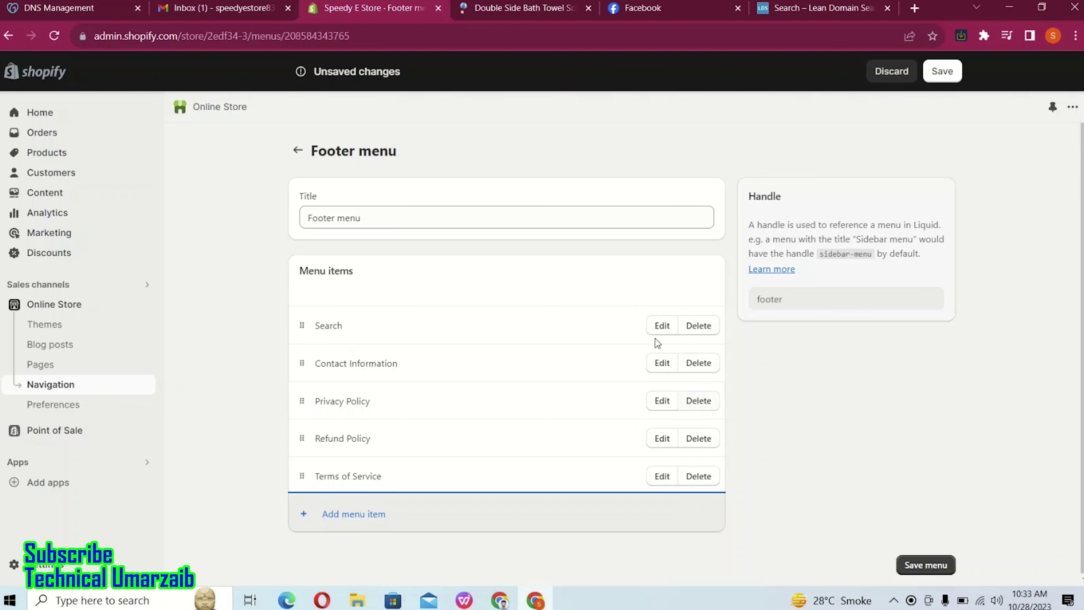
{"action": "left_click", "coordinate": [915, 570]}
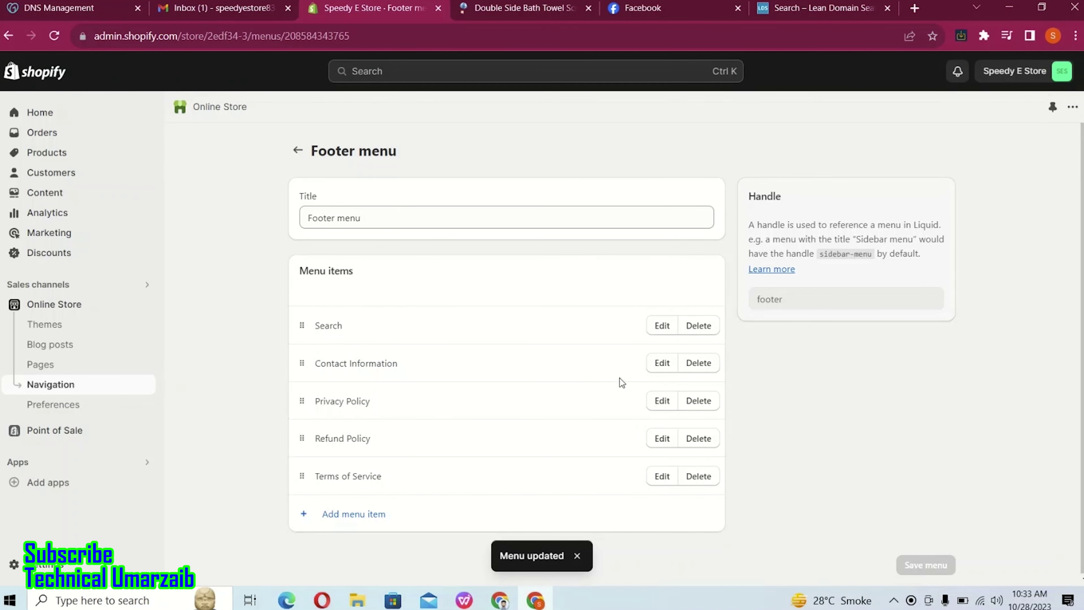
Step: Open the Main menu from the navigation settings and start a new menu item named Order Tracking
{"action": "left_click", "coordinate": [402, 217]}
{"action": "left_click", "coordinate": [50, 393]}
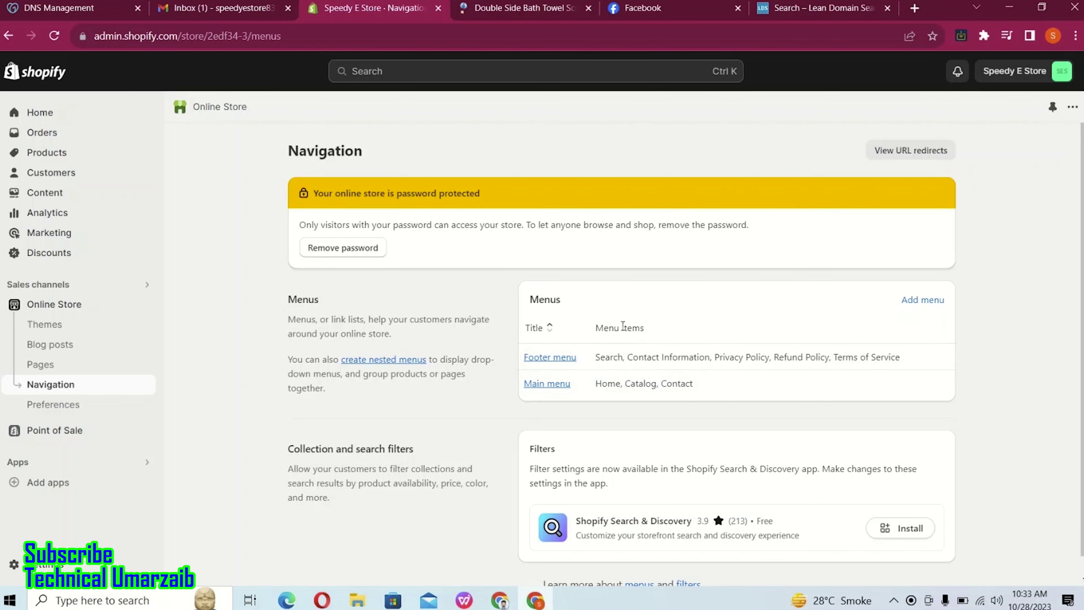
{"action": "left_click", "coordinate": [556, 385]}
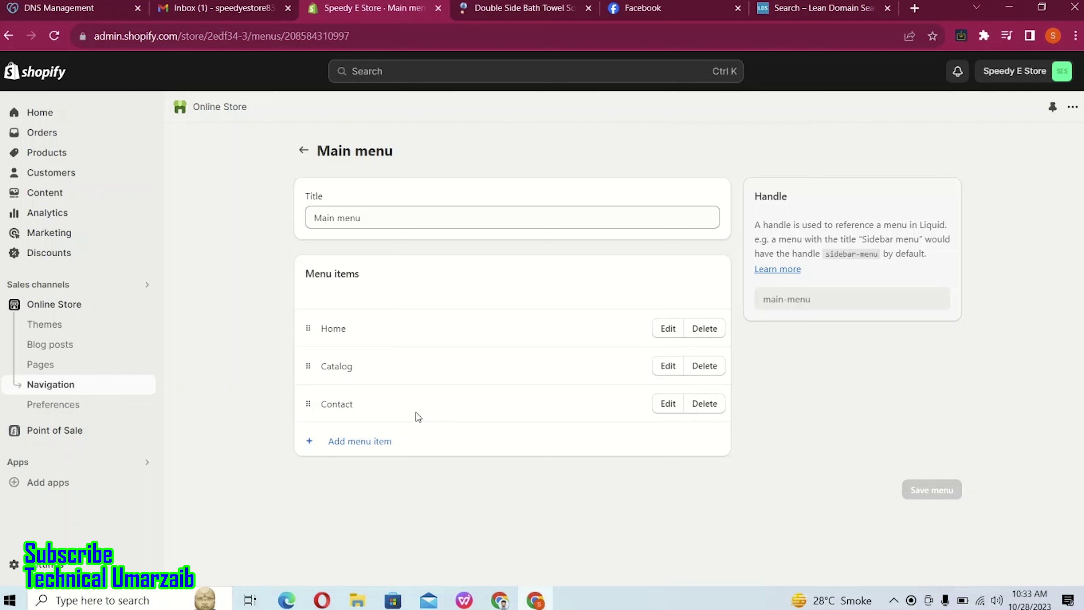
{"action": "left_click", "coordinate": [346, 443]}
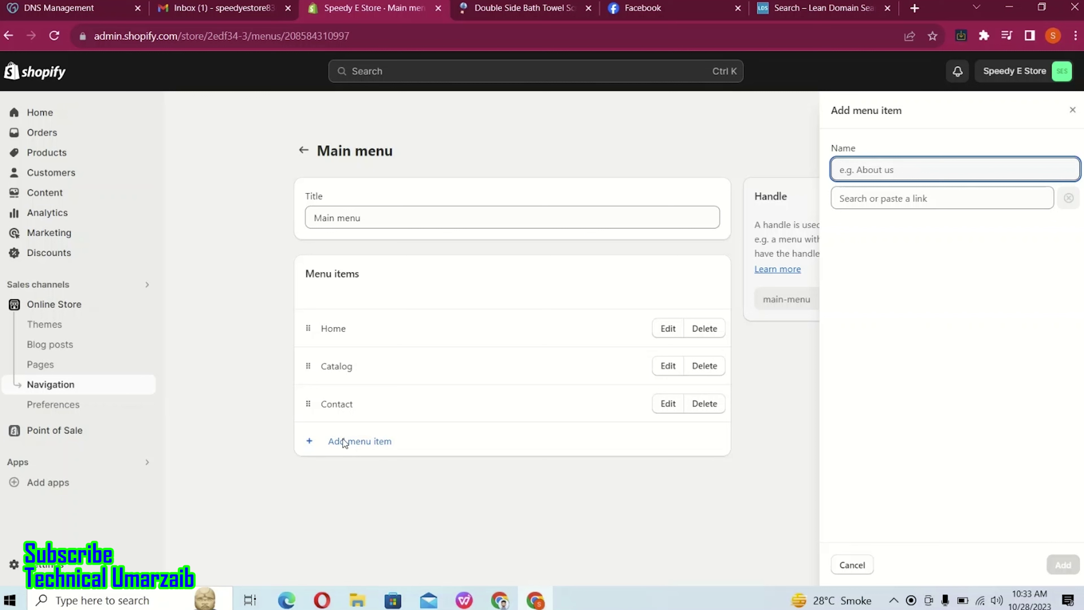
{"action": "type", "text": "Ord"}
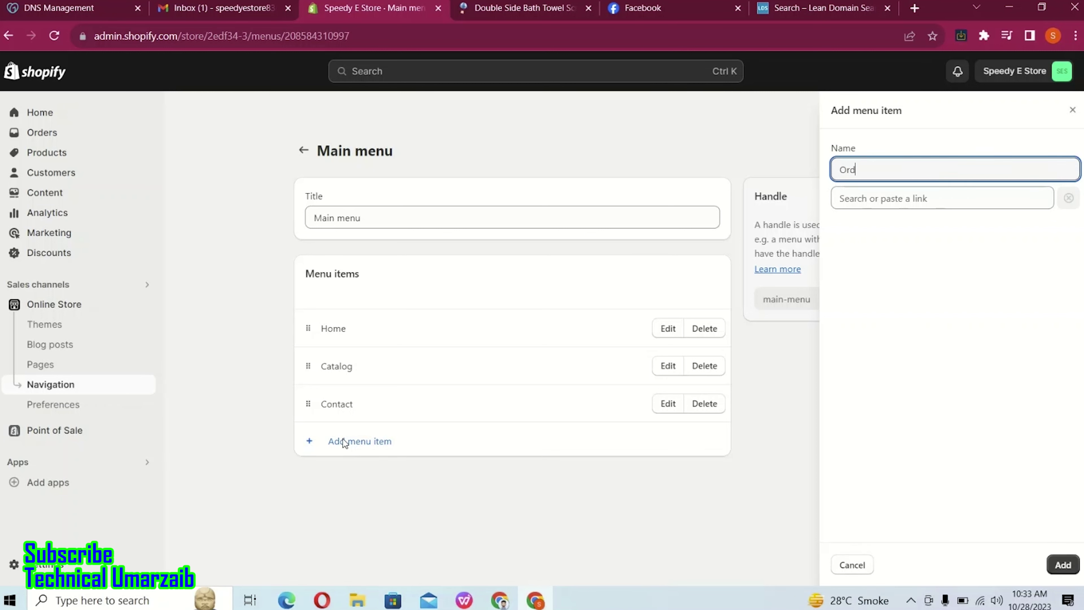
{"action": "type", "text": "er Tracking"}
{"action": "left_click", "coordinate": [896, 197]}
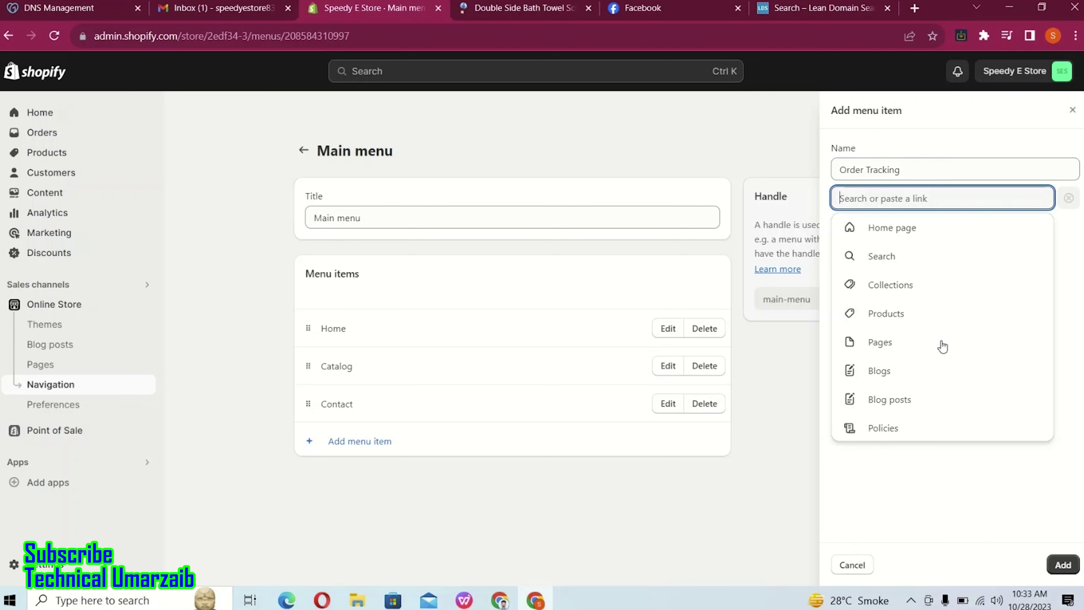
{"action": "left_click", "coordinate": [913, 9]}
{"action": "type", "text": "w"}
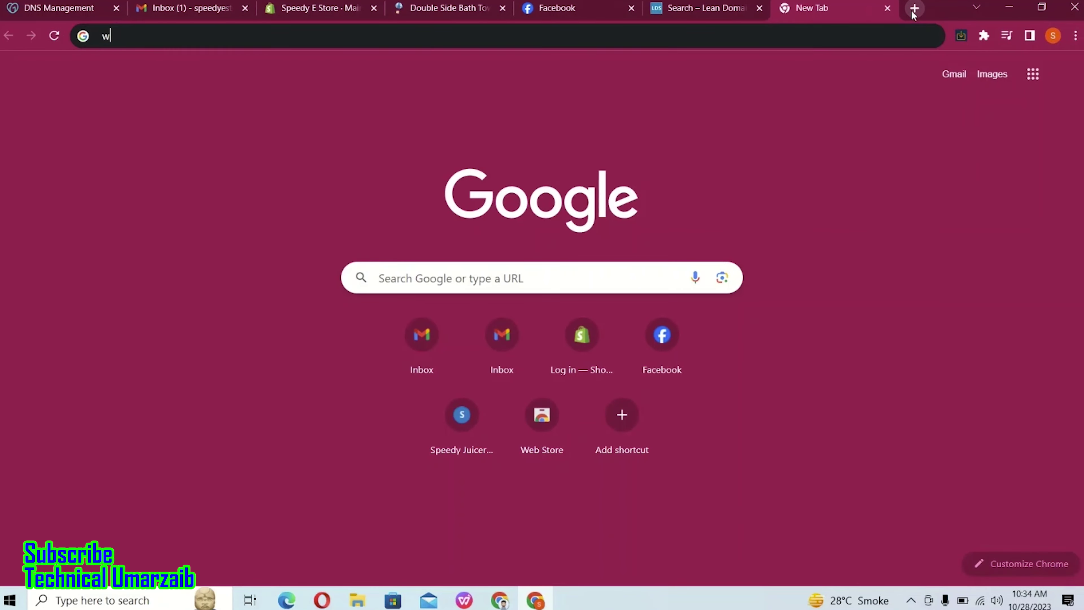
{"action": "type", "text": "ww.leopar"}
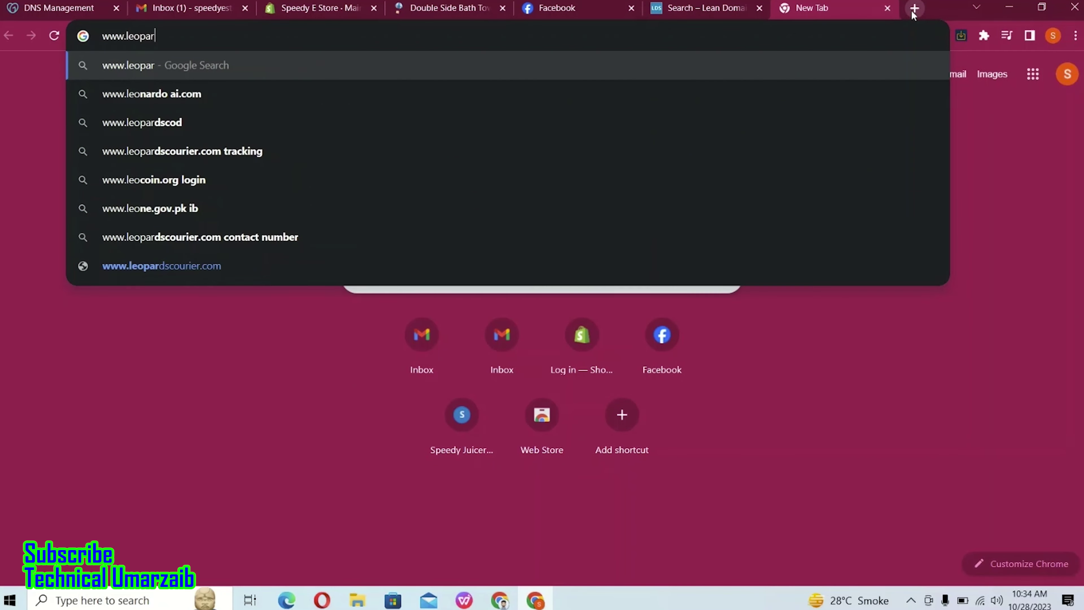
{"action": "type", "text": "td courier"}
{"action": "key", "text": "Return"}
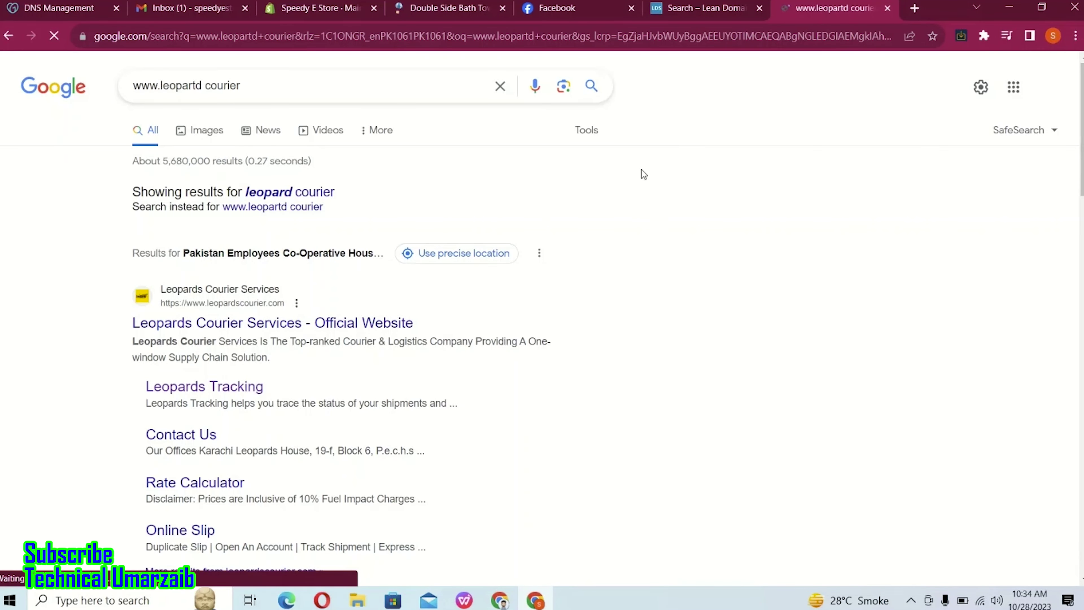
{"action": "left_click", "coordinate": [403, 259]}
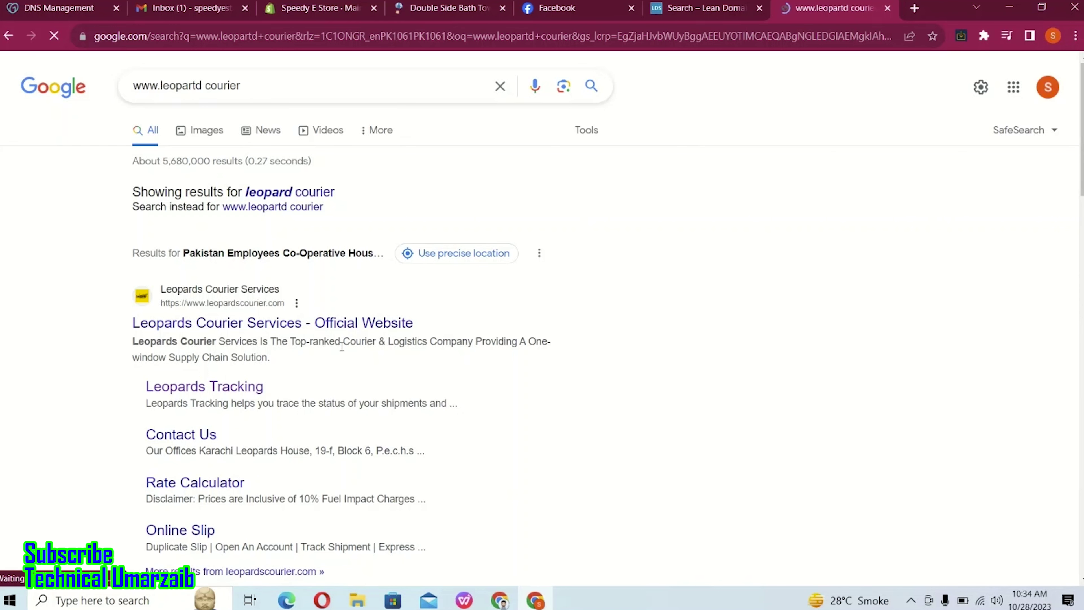
{"action": "left_click", "coordinate": [244, 397]}
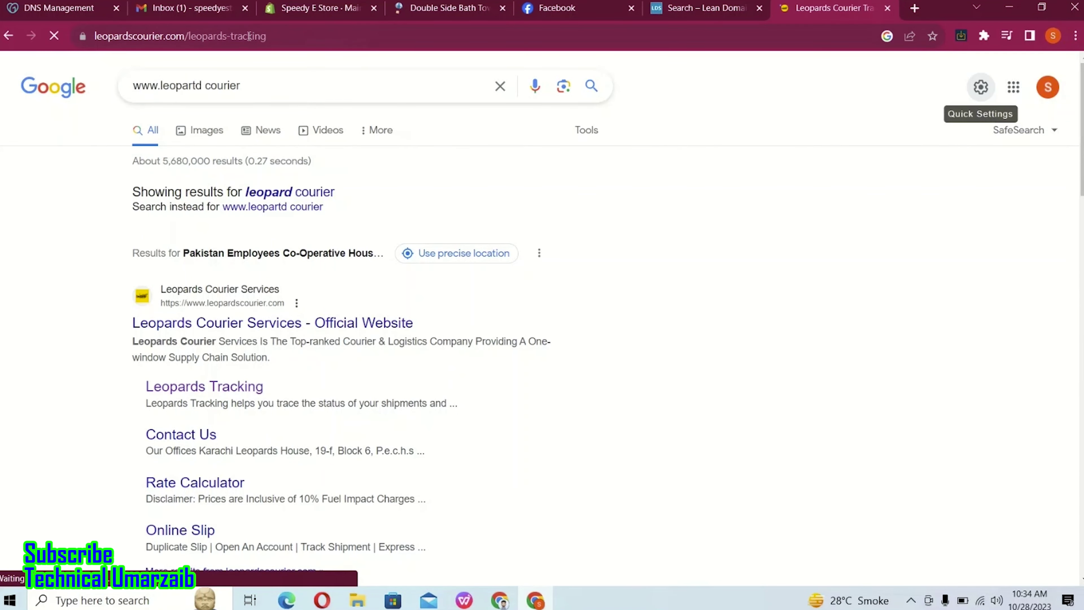
Step: Copy the web address of the Leopards tracking page
{"action": "left_click", "coordinate": [216, 37]}
{"action": "right_click", "coordinate": [215, 37]}
{"action": "left_click", "coordinate": [254, 125]}
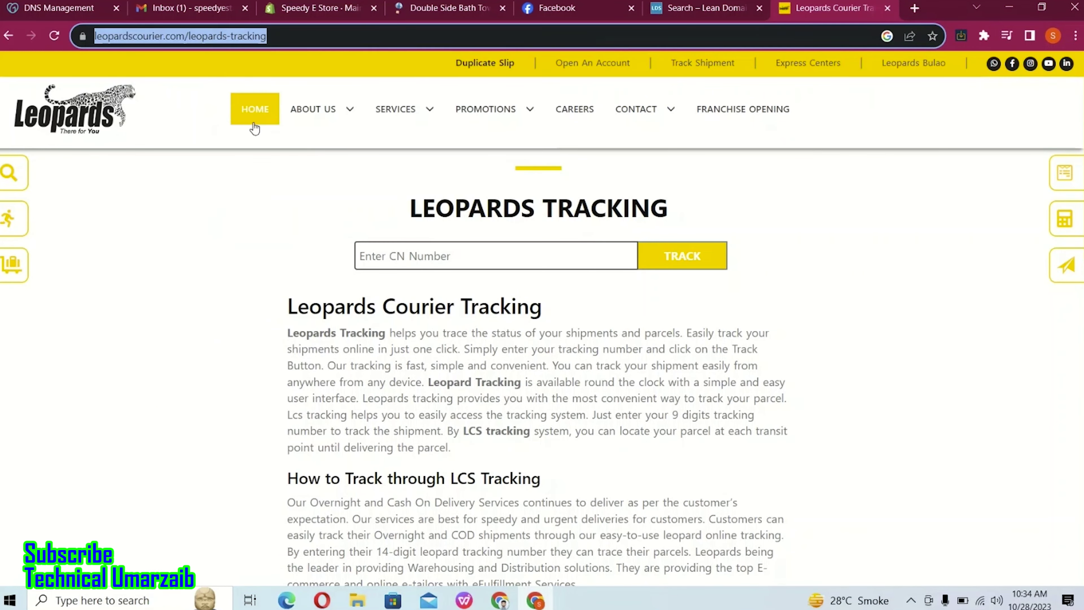
{"action": "left_click", "coordinate": [215, 13]}
{"action": "left_click", "coordinate": [313, 11]}
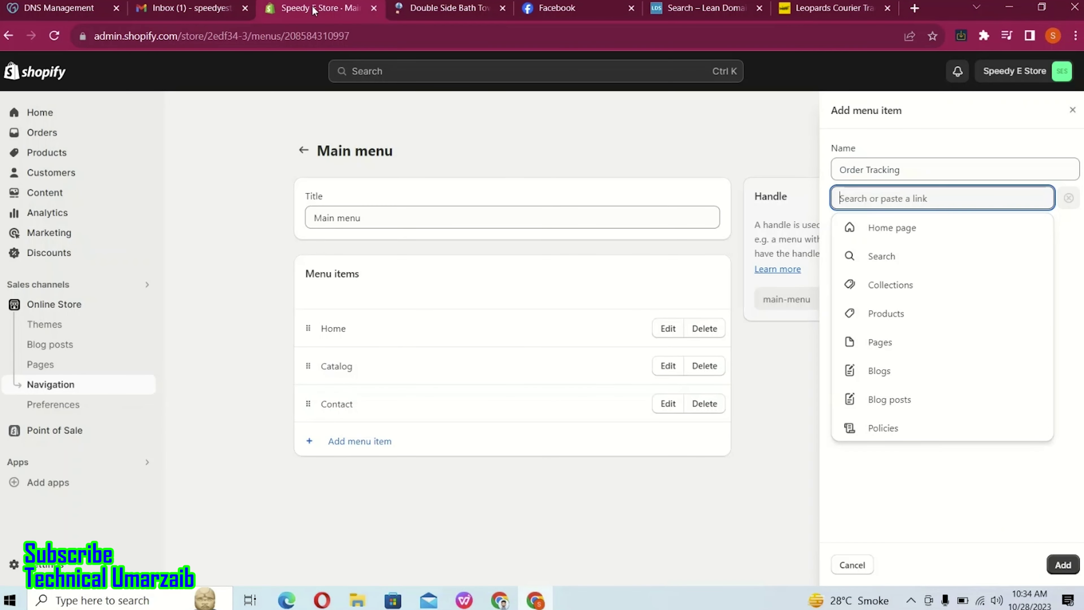
{"action": "key", "text": "ctrl+v"}
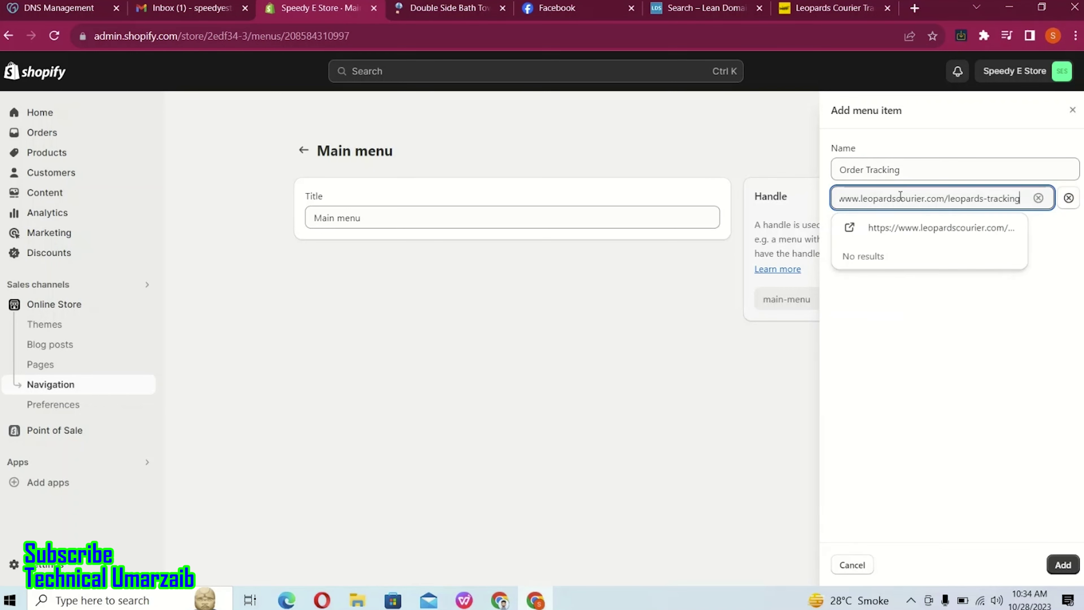
{"action": "left_click", "coordinate": [907, 227]}
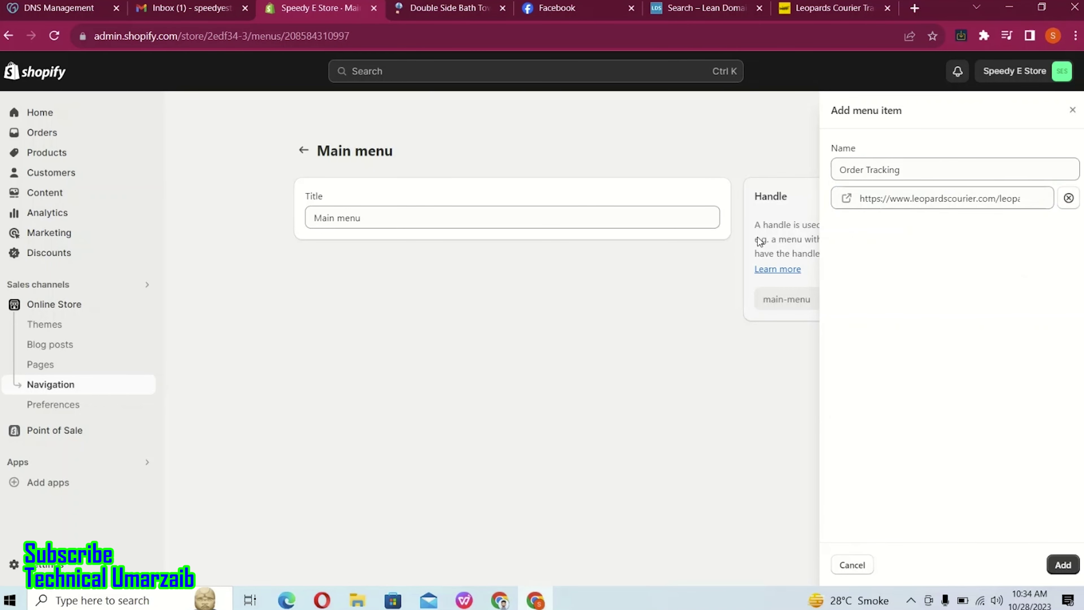
{"action": "left_click", "coordinate": [1062, 566]}
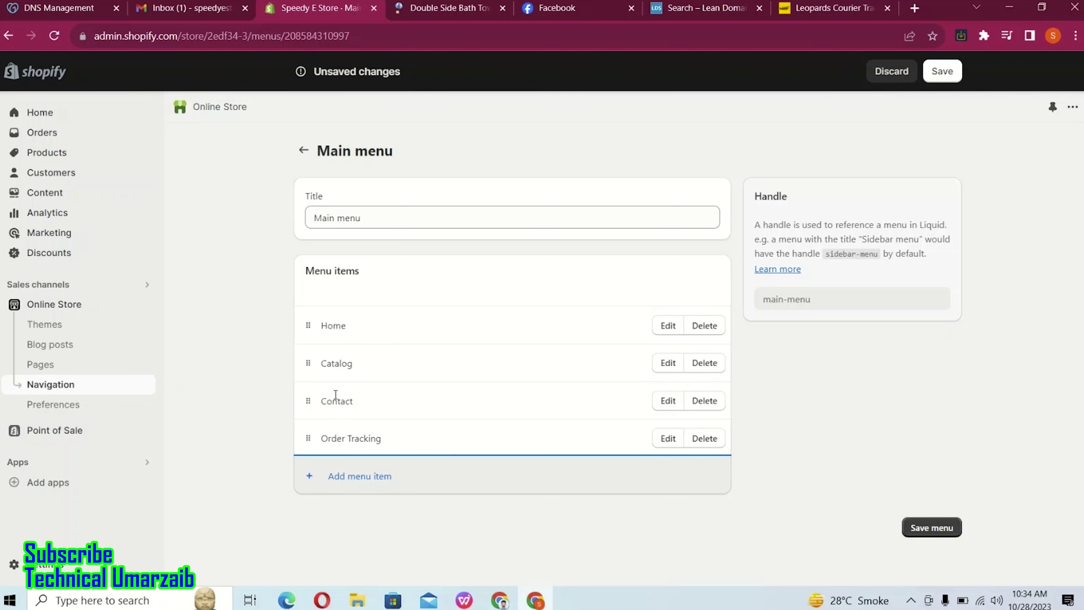
Step: Move the Contact item below Order Tracking in the main menu and save the menu
{"action": "left_click_drag", "start_coordinate": [308, 400], "coordinate": [310, 447]}
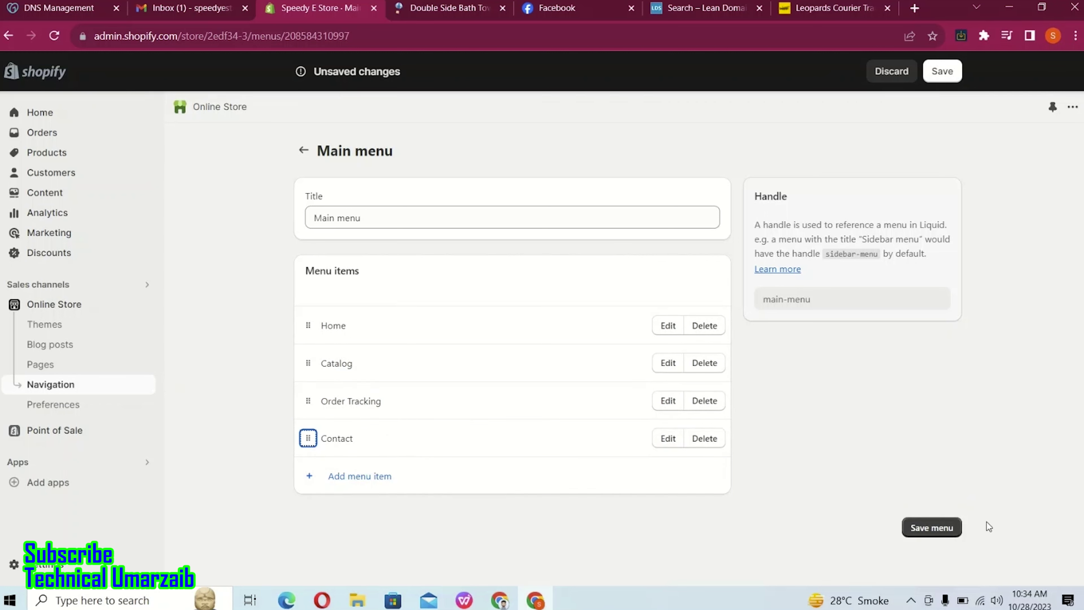
{"action": "left_click", "coordinate": [937, 527]}
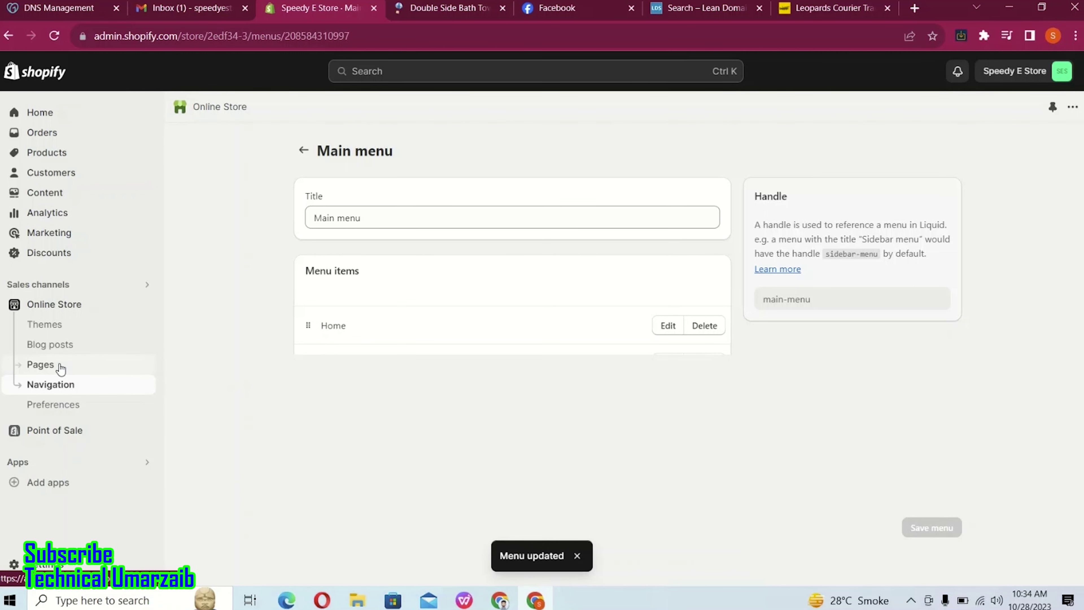
Step: Open the online store's list of pages
{"action": "left_click", "coordinate": [40, 364]}
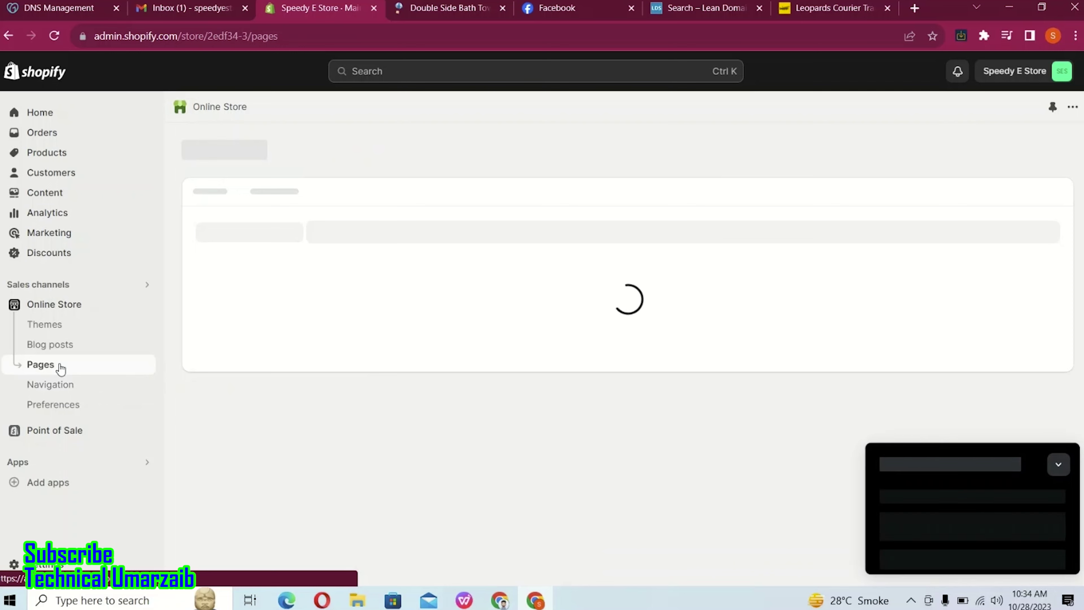